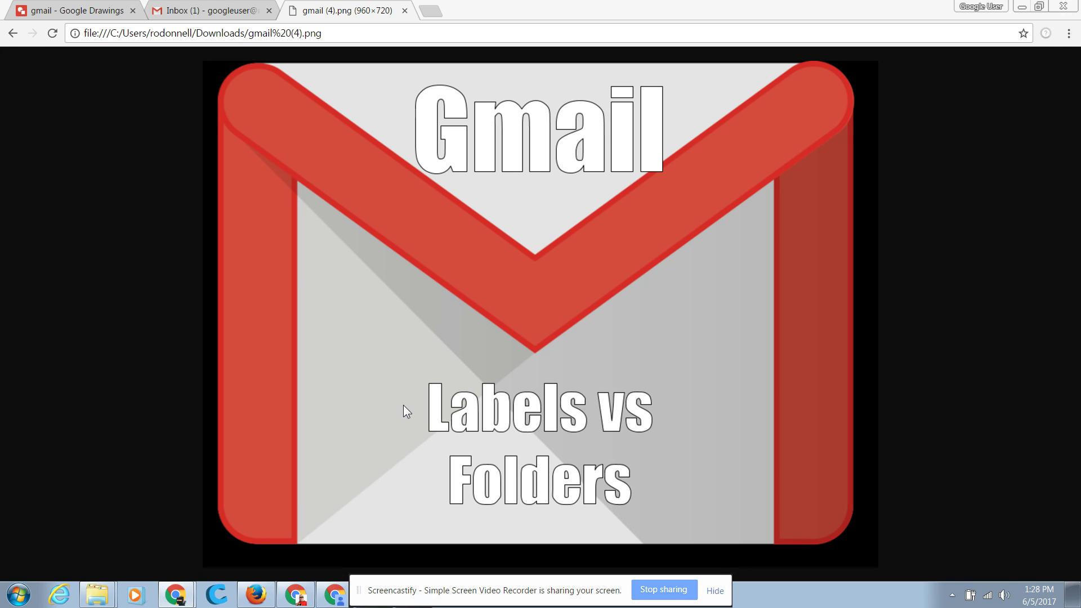
# Switch to the Gmail inbox, expand the full label list, and read the "SAMR and Bloom's" email before returning to the inbox
pyautogui.click(201, 10)
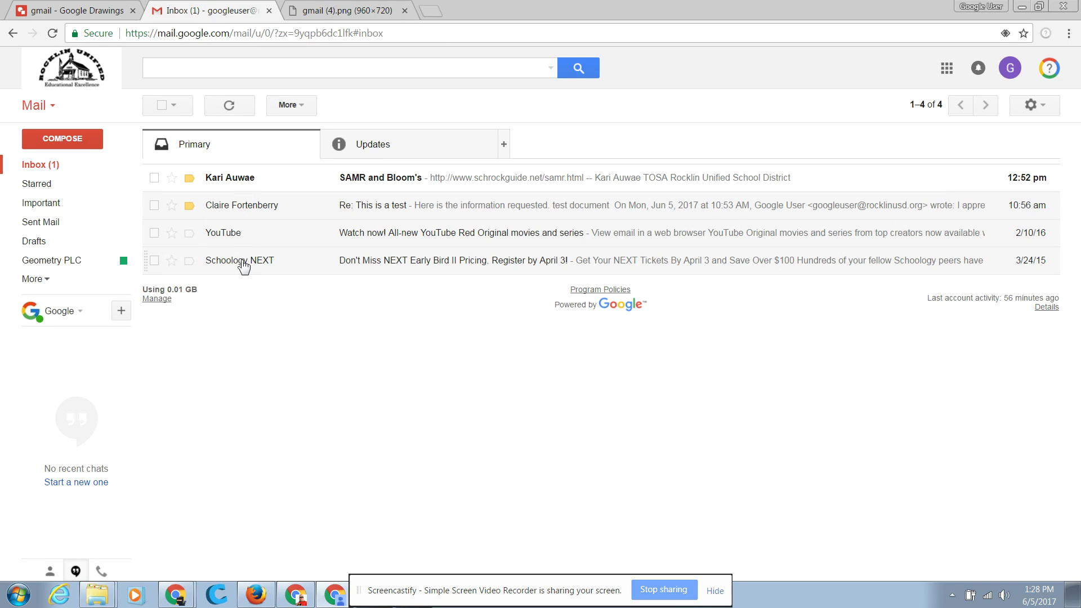
pyautogui.moveTo(238, 186)
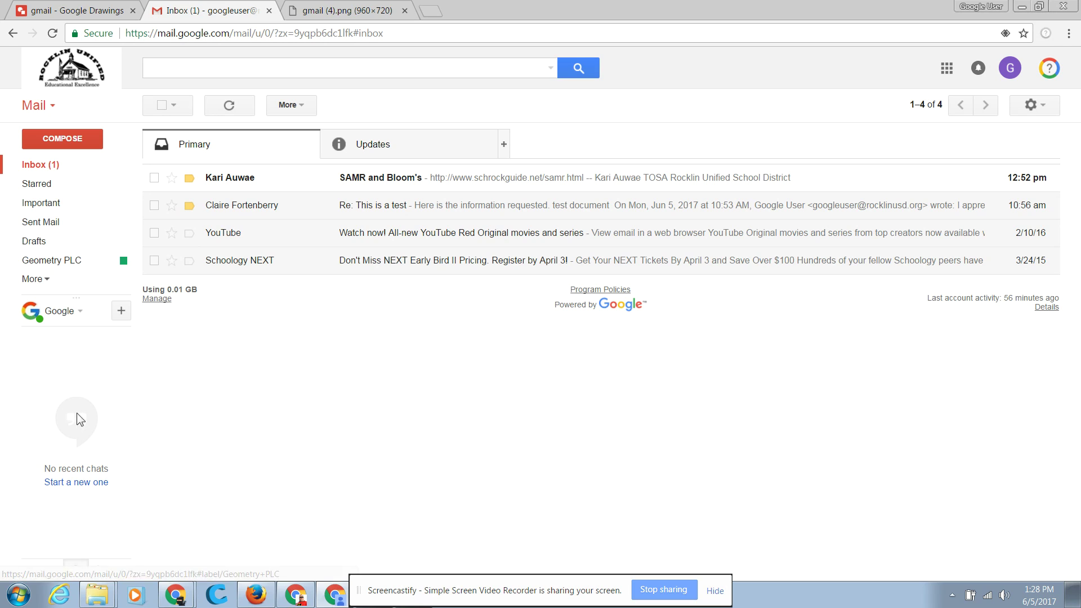
pyautogui.click(34, 280)
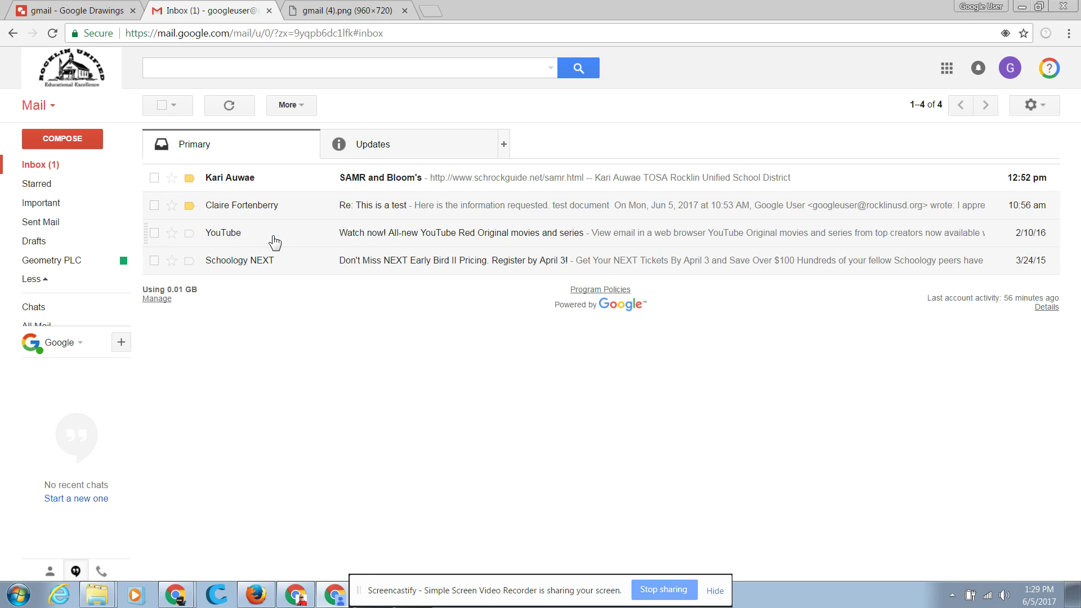
pyautogui.moveTo(218, 188)
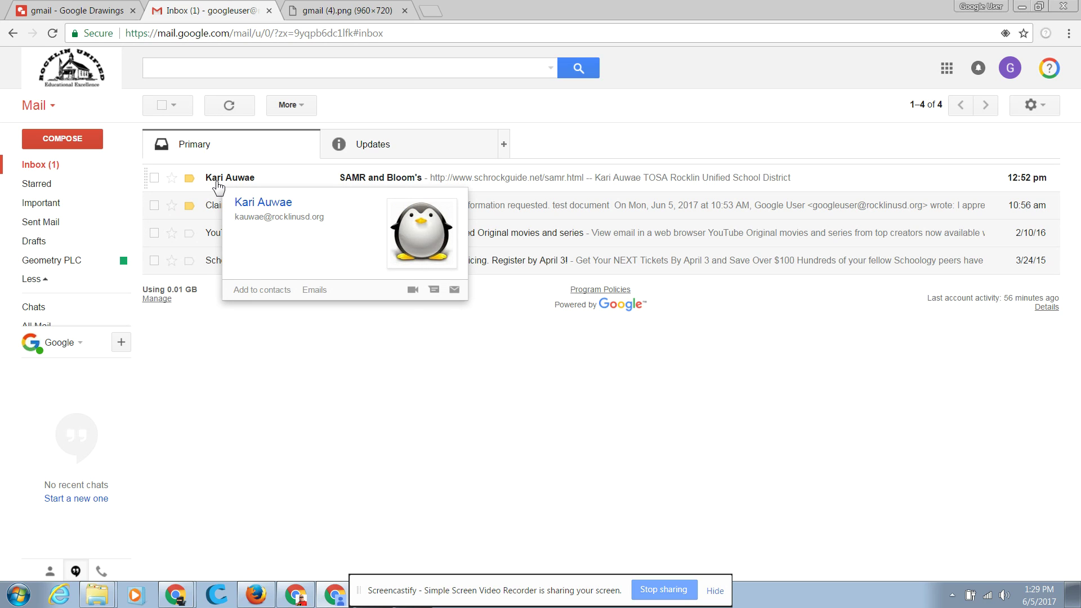
pyautogui.click(355, 179)
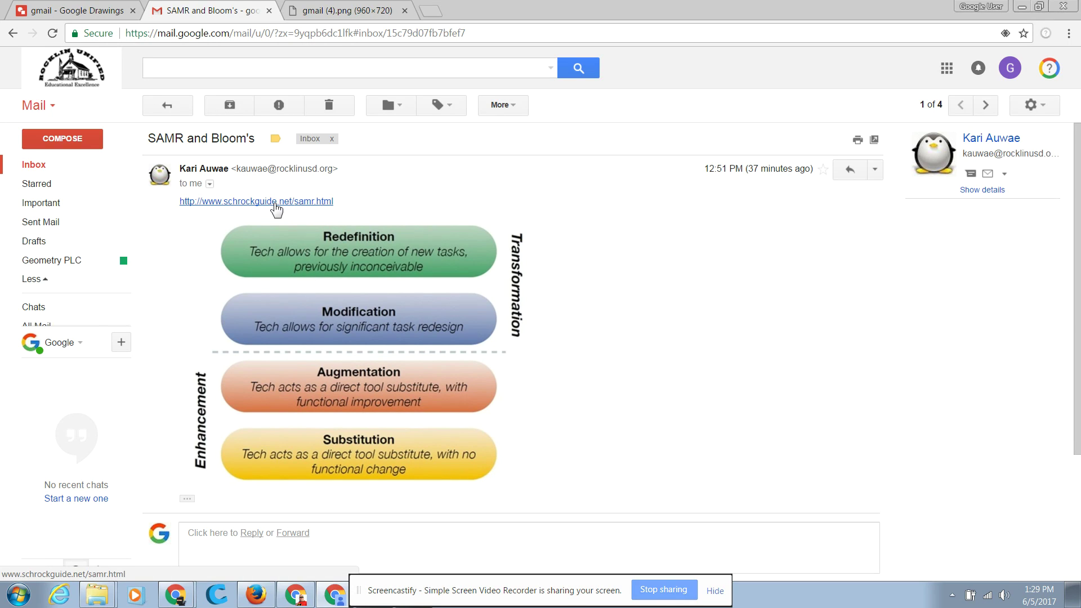
pyautogui.click(164, 110)
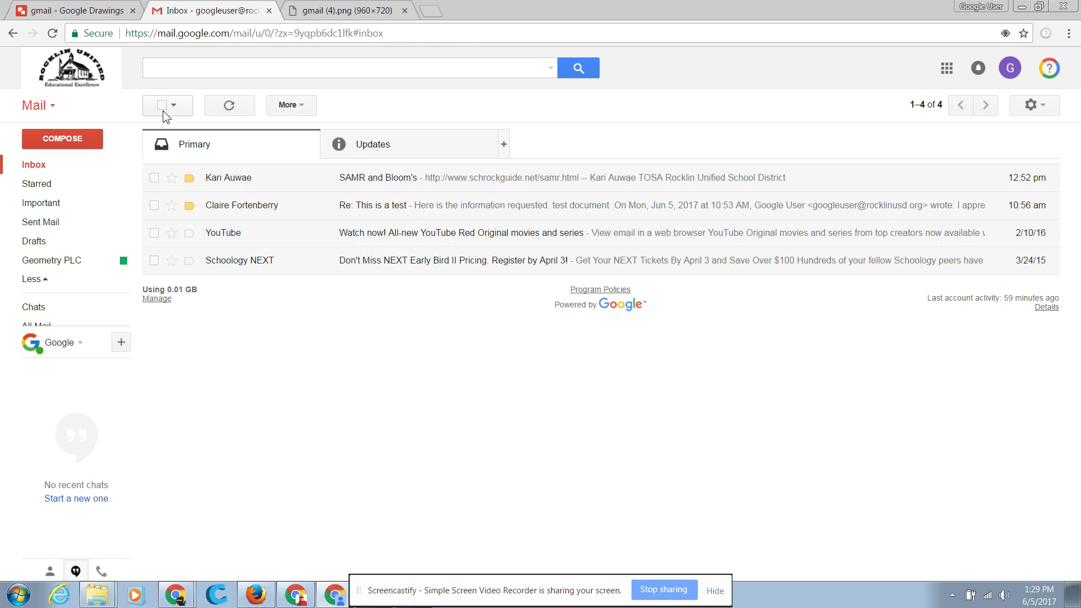
# Create a new label named SAMR, not nested under another label, and apply it to the "SAMR and Bloom's" email
pyautogui.click(154, 179)
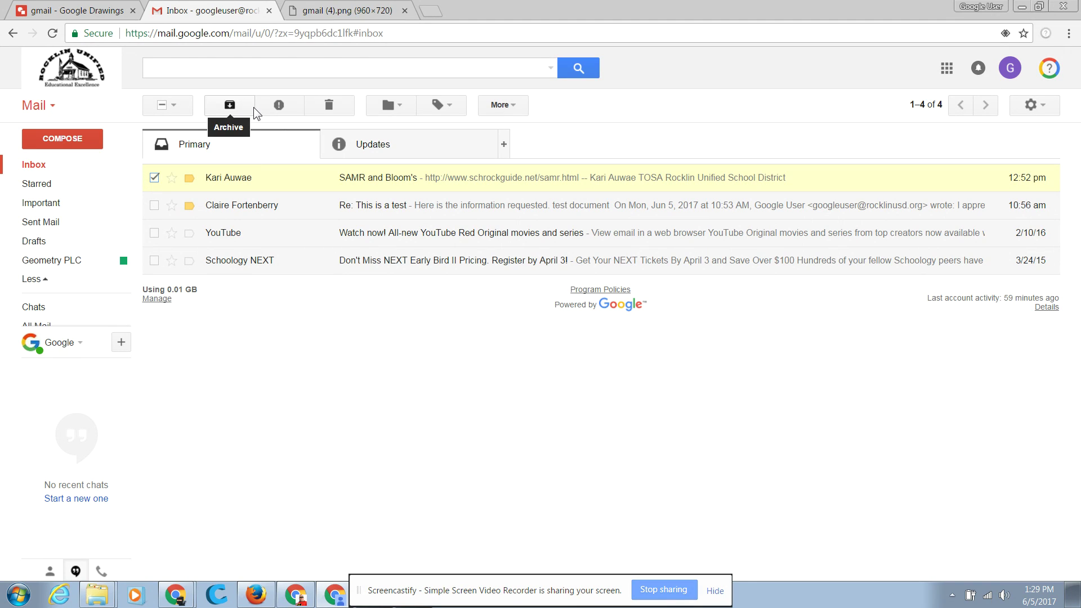
pyautogui.click(453, 112)
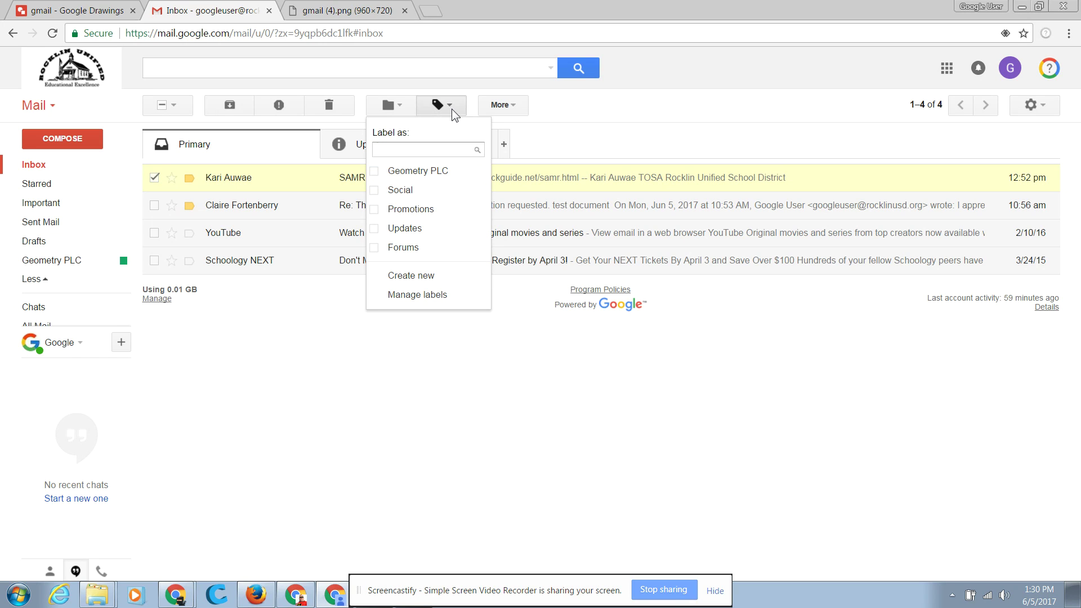
pyautogui.click(414, 276)
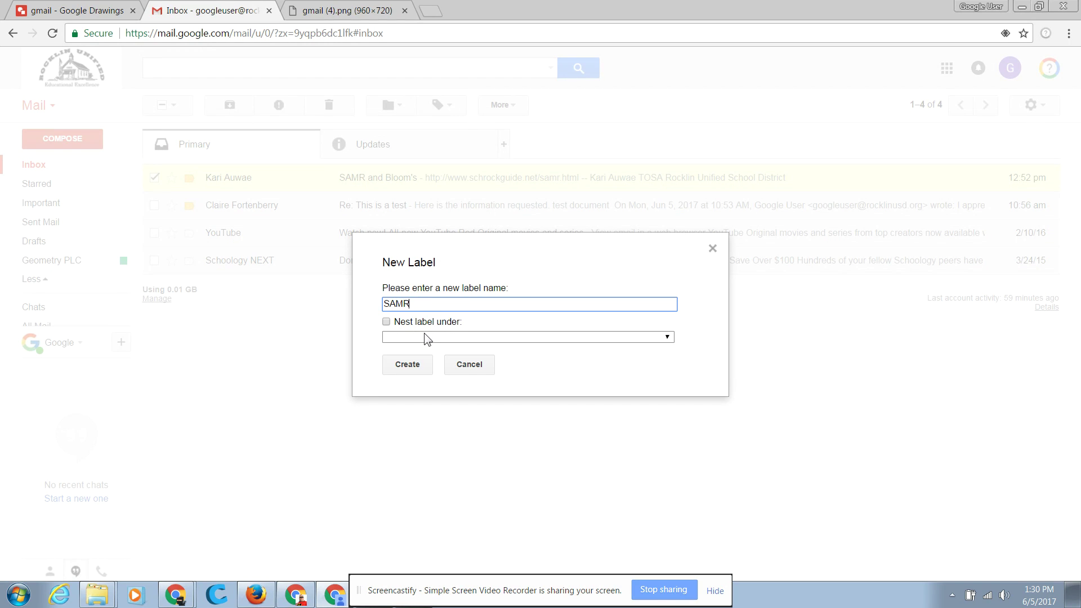
pyautogui.click(403, 366)
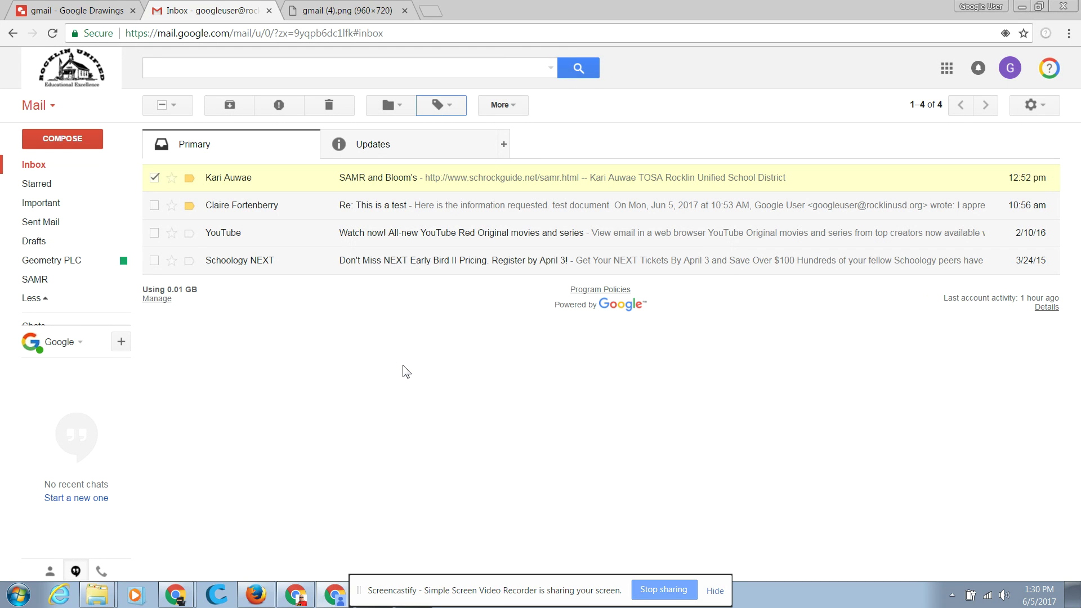
pyautogui.click(42, 169)
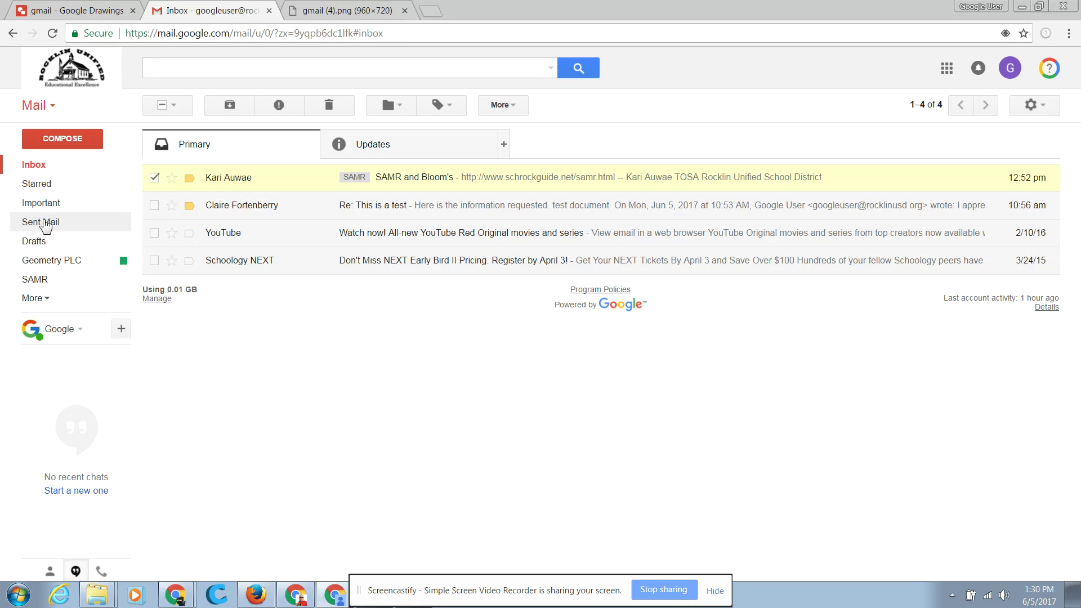
# Set the SAMR label's color to red
pyautogui.click(124, 281)
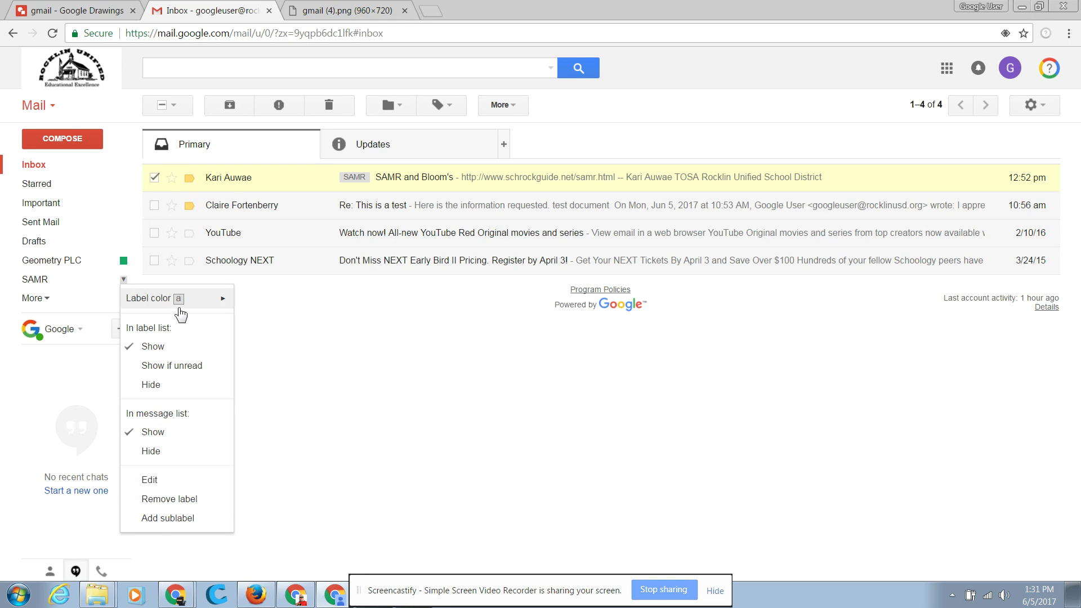
pyautogui.moveTo(181, 312)
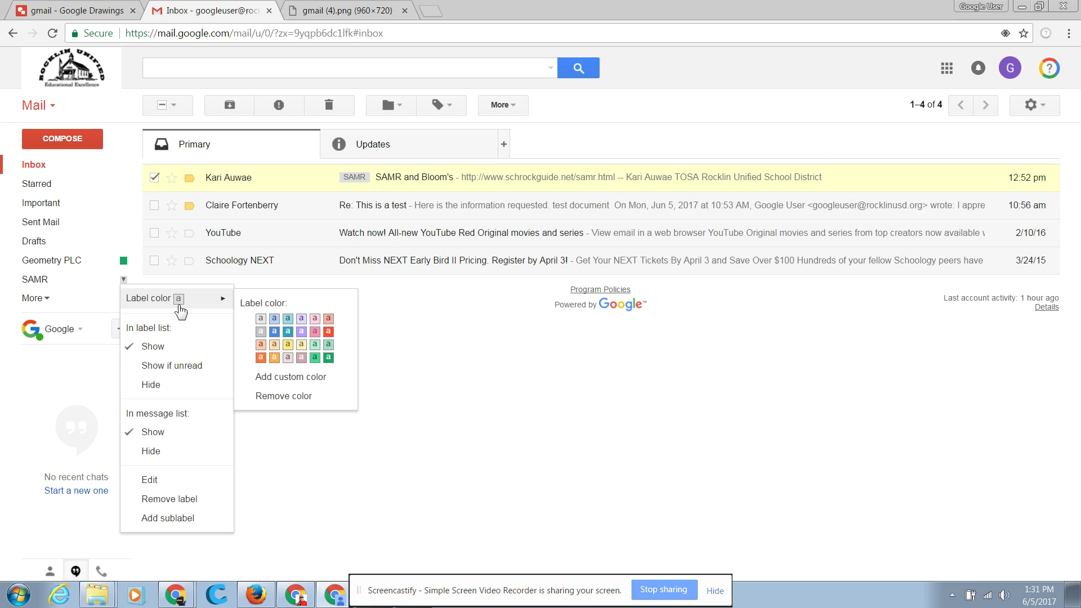
pyautogui.click(329, 333)
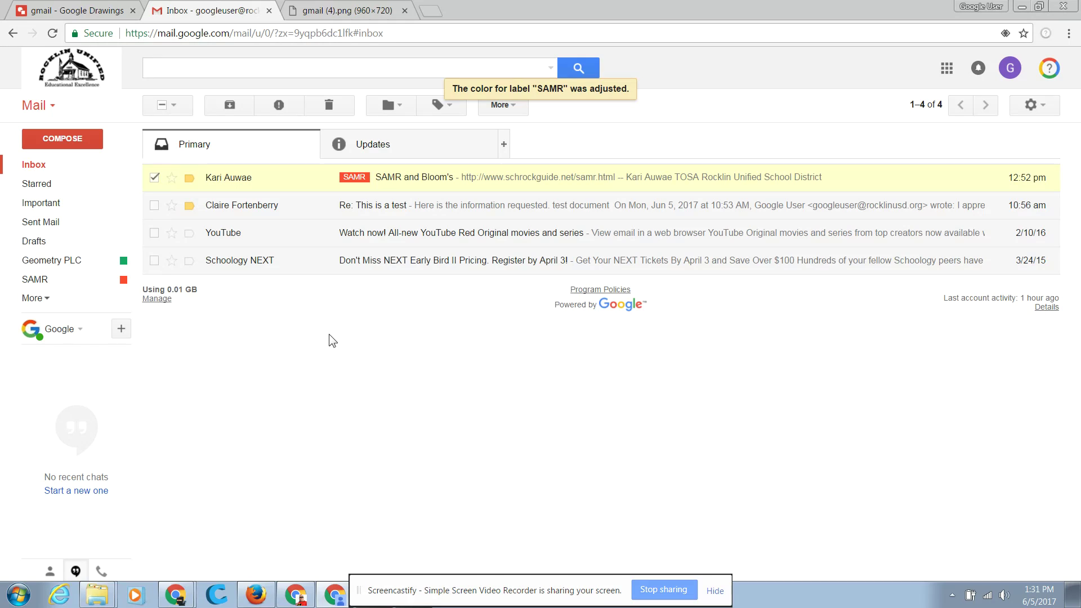
pyautogui.moveTo(355, 177); pyautogui.dragTo(243, 200)
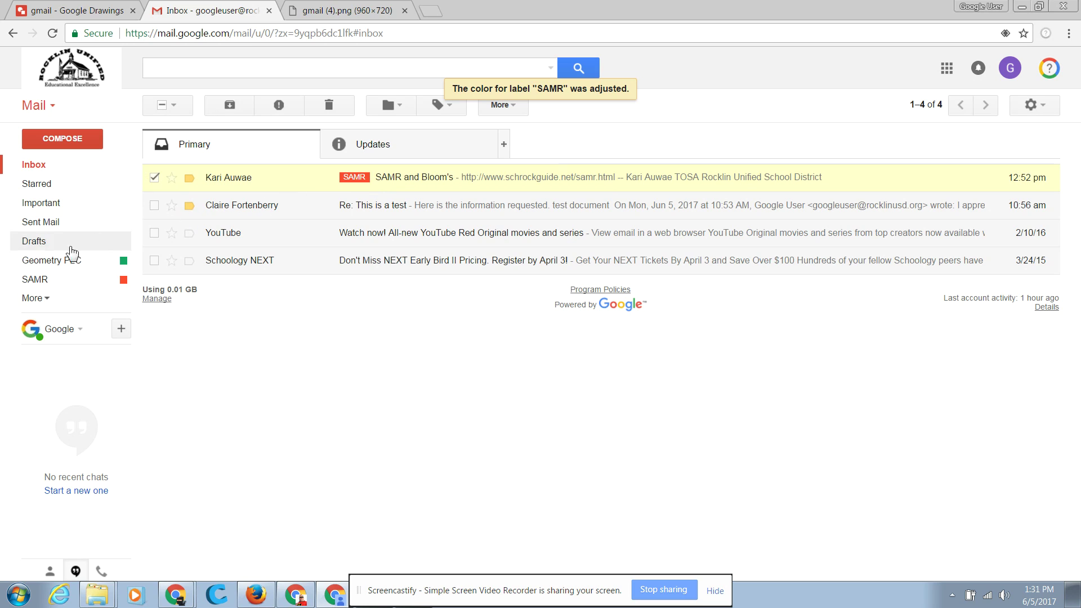
# View the messages under the SAMR label, return to the inbox, and deselect the "SAMR and Bloom's" email
pyautogui.click(35, 279)
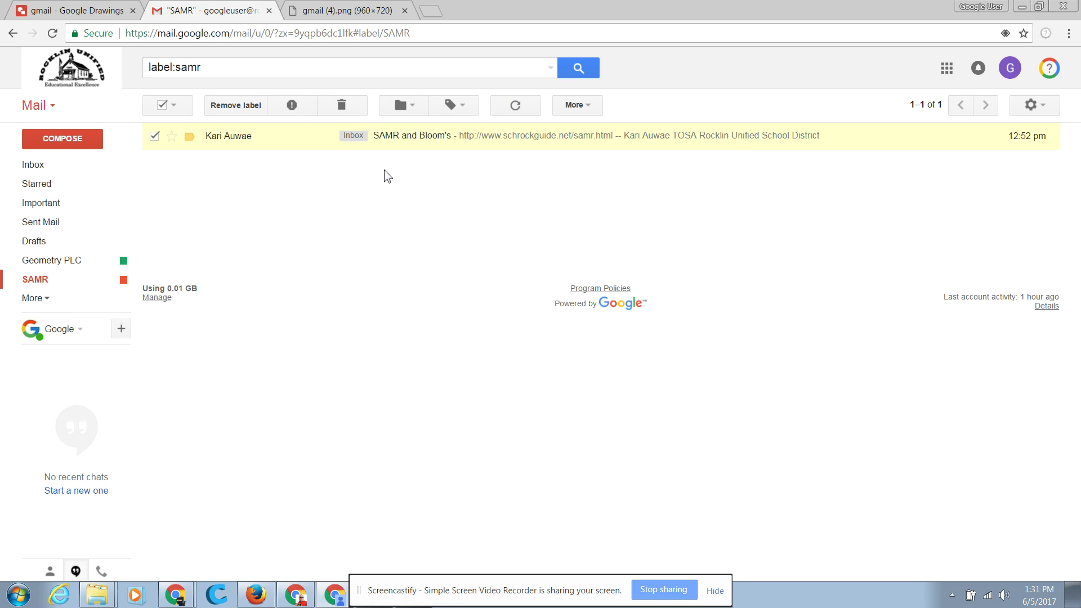
pyautogui.click(27, 165)
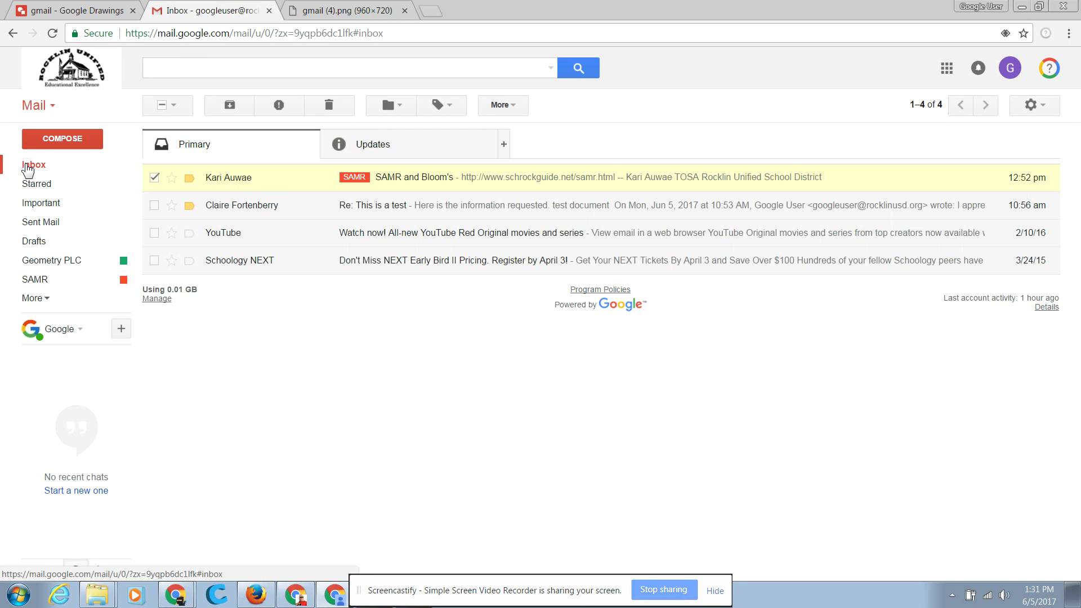
pyautogui.click(154, 178)
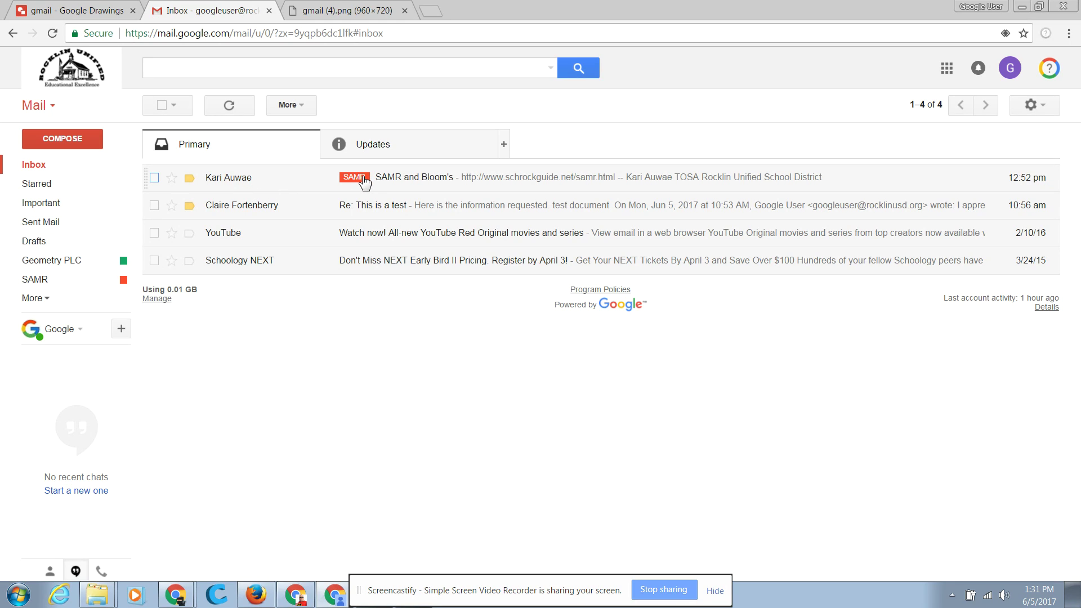
# Move the "SAMR and Bloom's" email out of the inbox into SAMR, and check that label's messages before returning to the inbox
pyautogui.click(155, 177)
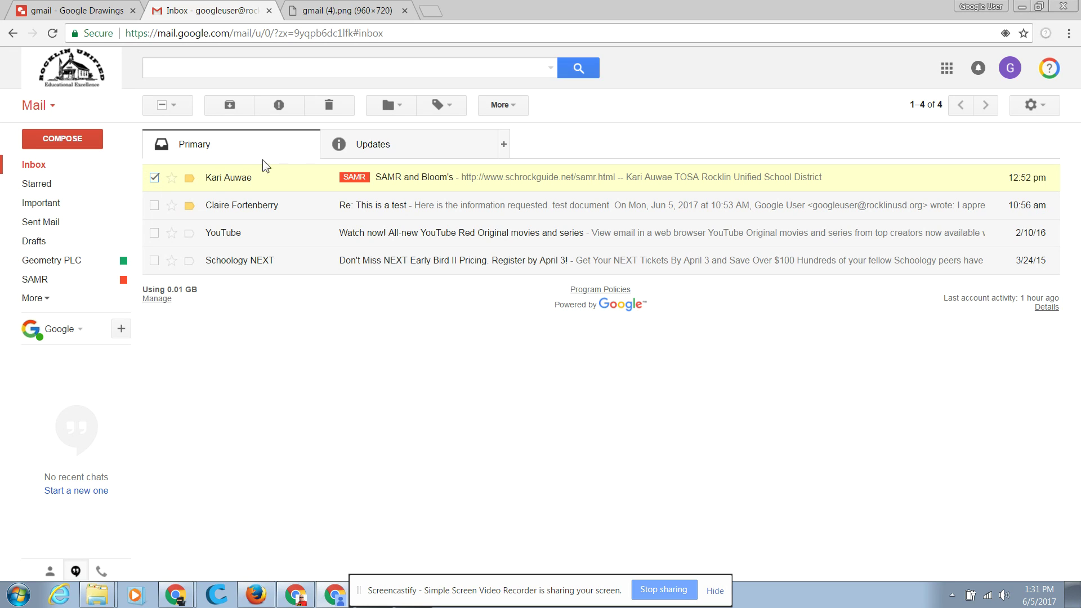
pyautogui.click(399, 106)
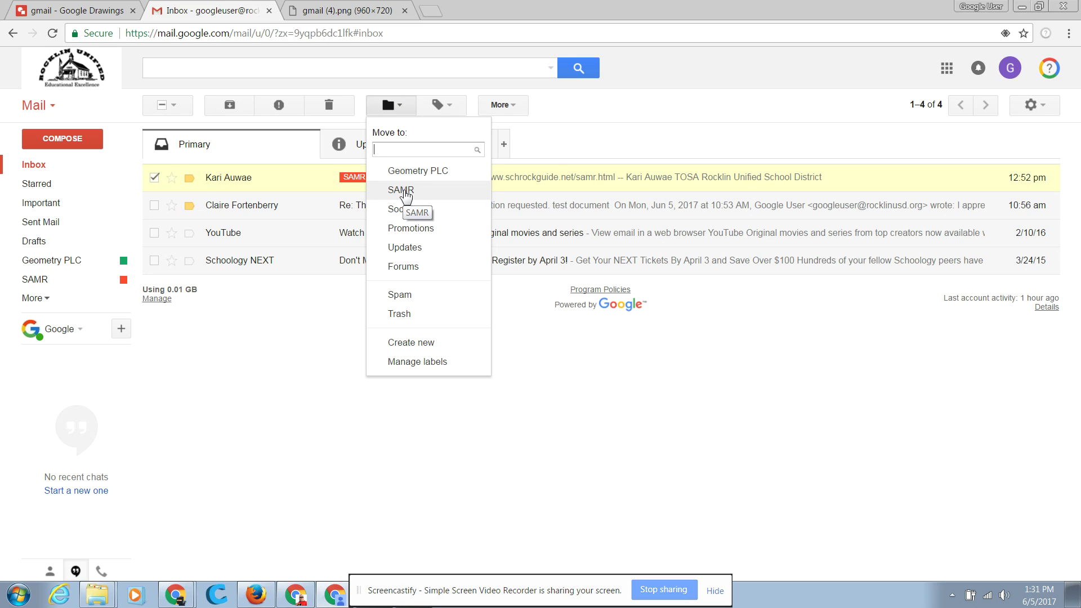
pyautogui.click(401, 191)
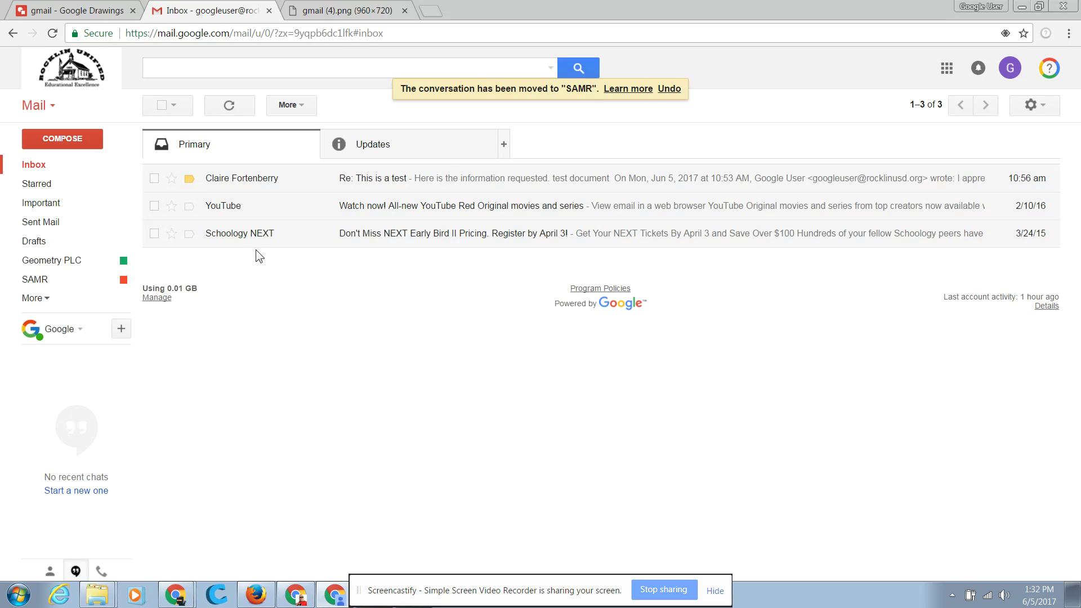
pyautogui.click(40, 287)
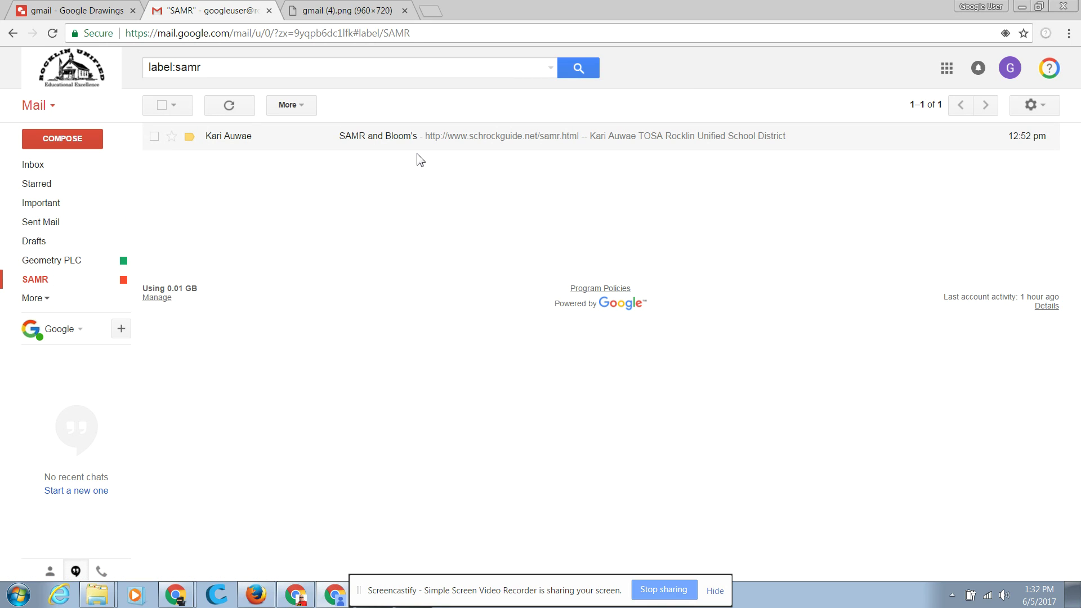
pyautogui.click(31, 166)
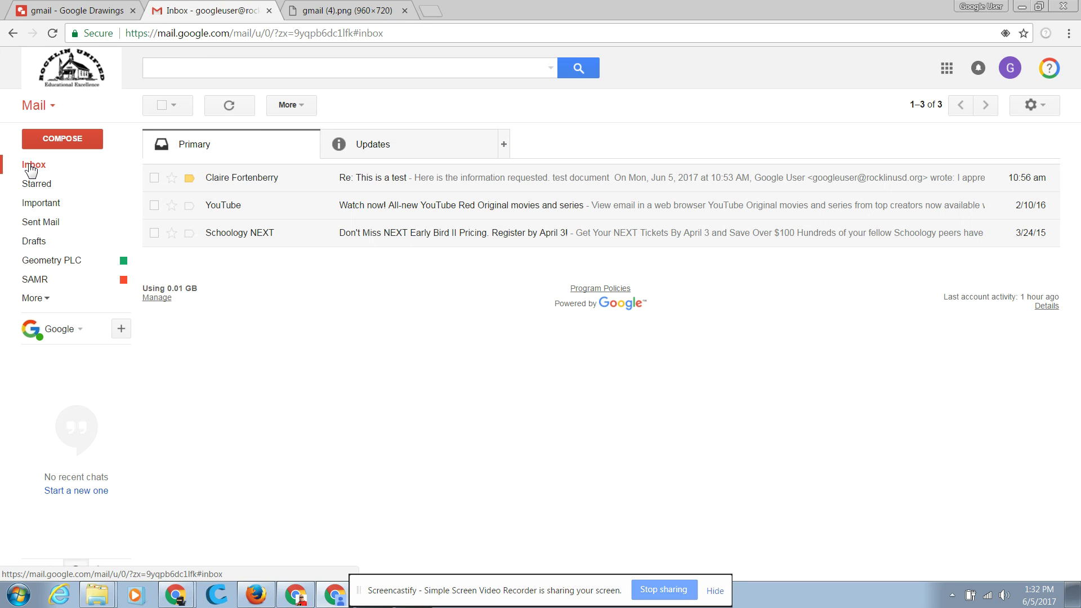
pyautogui.click(154, 178)
pyautogui.click(154, 233)
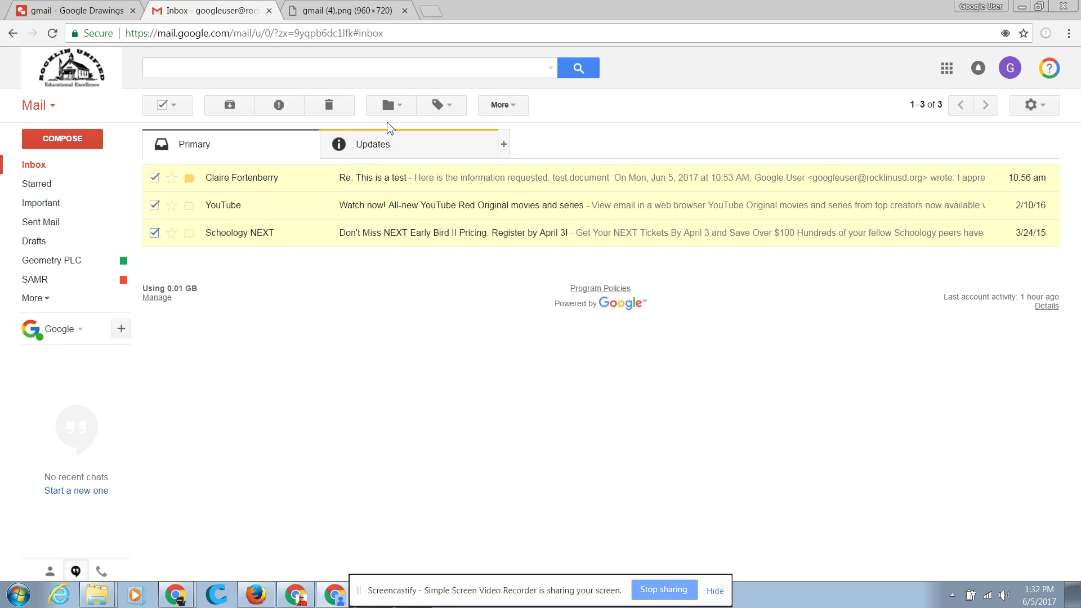
pyautogui.click(400, 104)
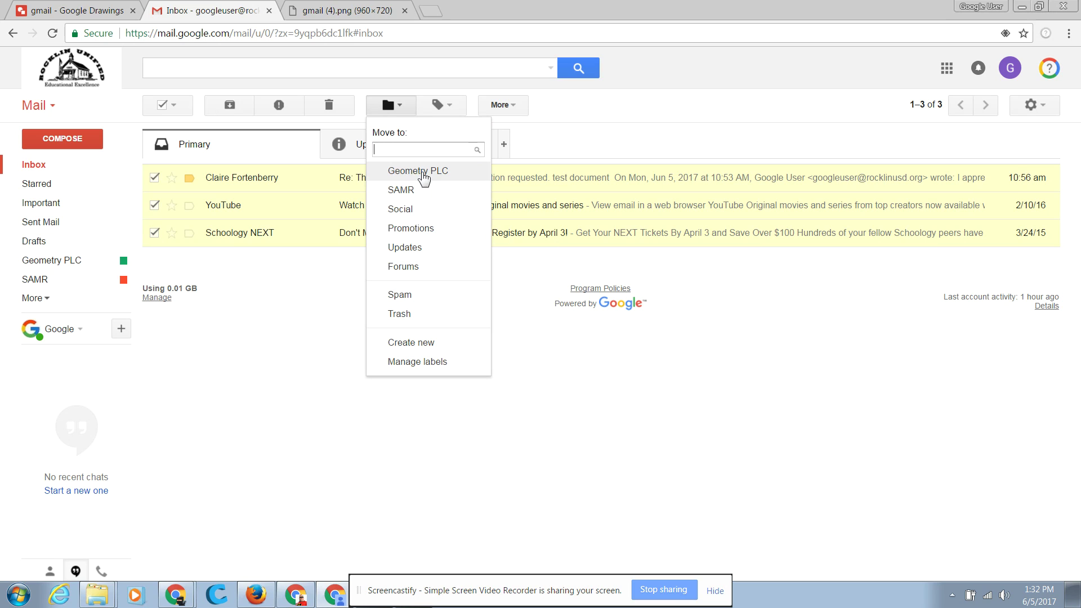
pyautogui.moveTo(154, 202)
pyautogui.mouseDown()
pyautogui.moveTo(133, 205)
pyautogui.moveTo(71, 266)
pyautogui.moveTo(63, 299)
pyautogui.moveTo(63, 255)
pyautogui.moveTo(143, 258)
pyautogui.moveTo(150, 192)
pyautogui.mouseUp()
pyautogui.click(155, 232)
pyautogui.click(154, 178)
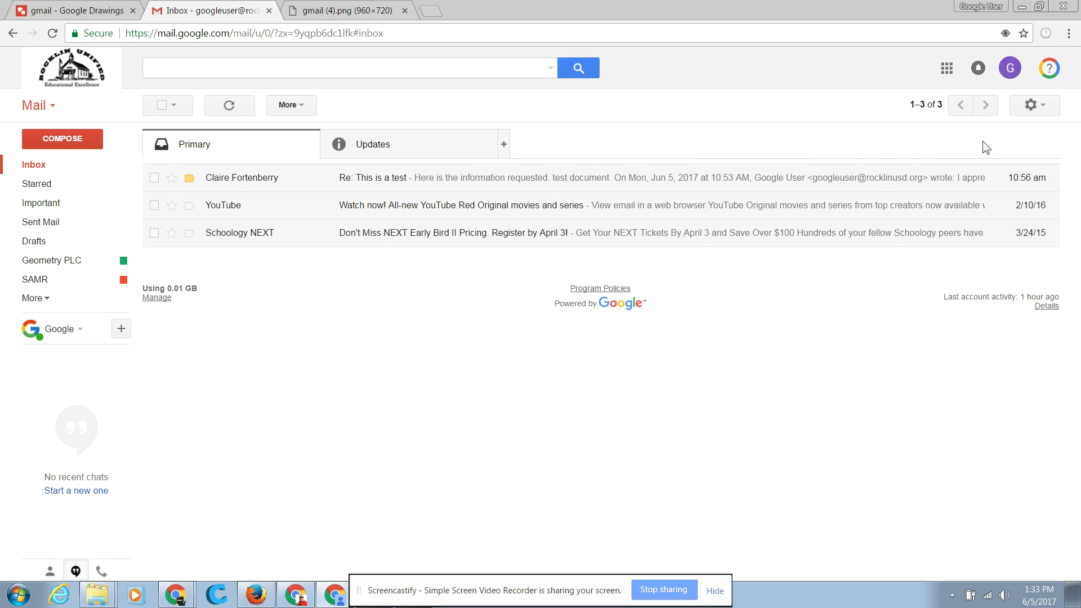
# Open the label settings and review the show and hide options for system labels, categories and custom labels
pyautogui.click(1040, 107)
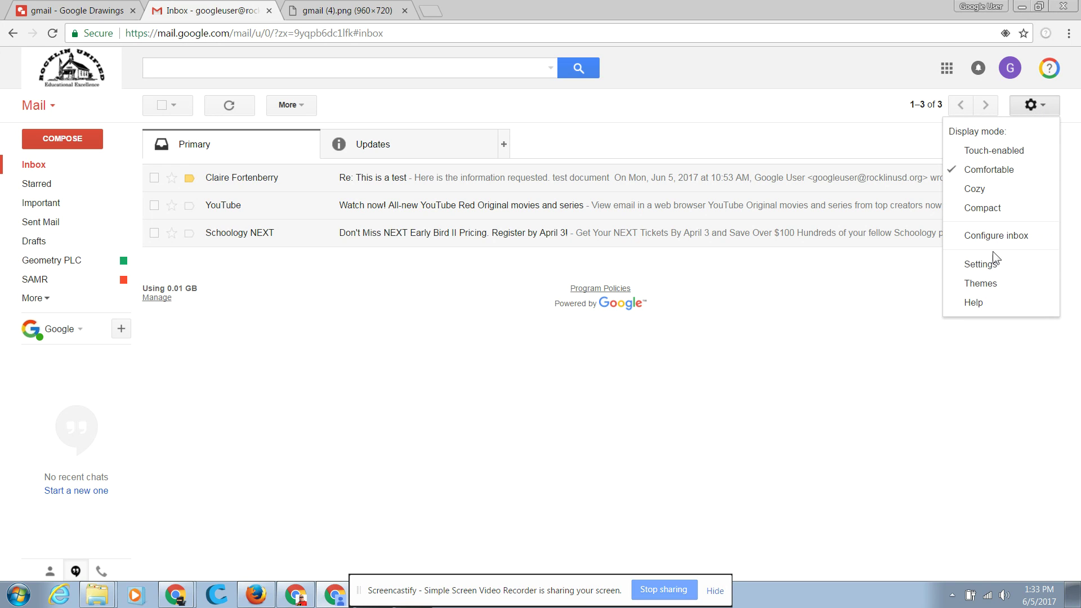
pyautogui.click(980, 265)
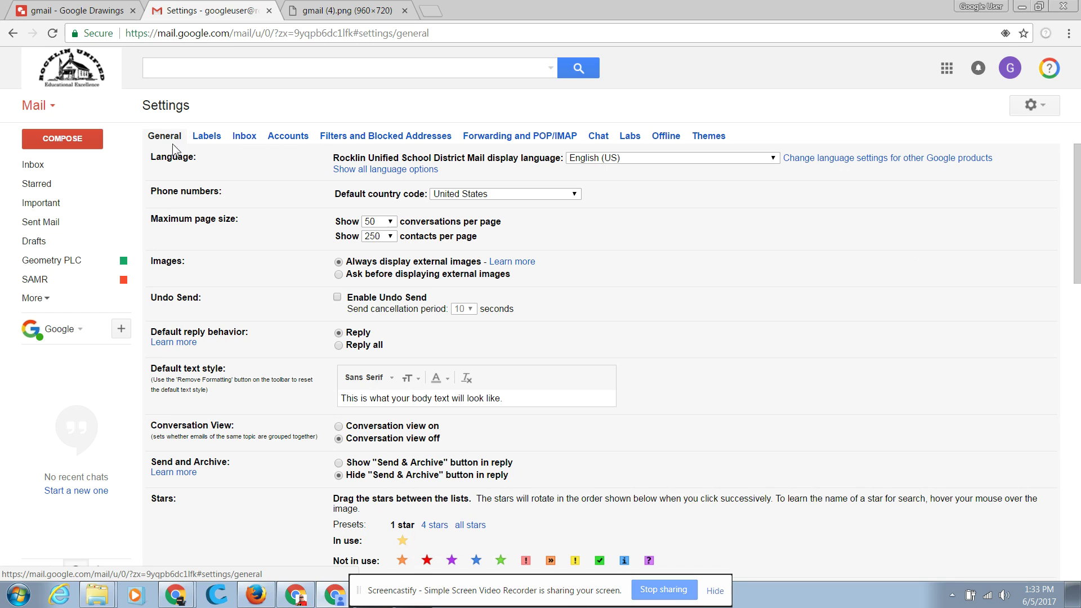
pyautogui.click(207, 138)
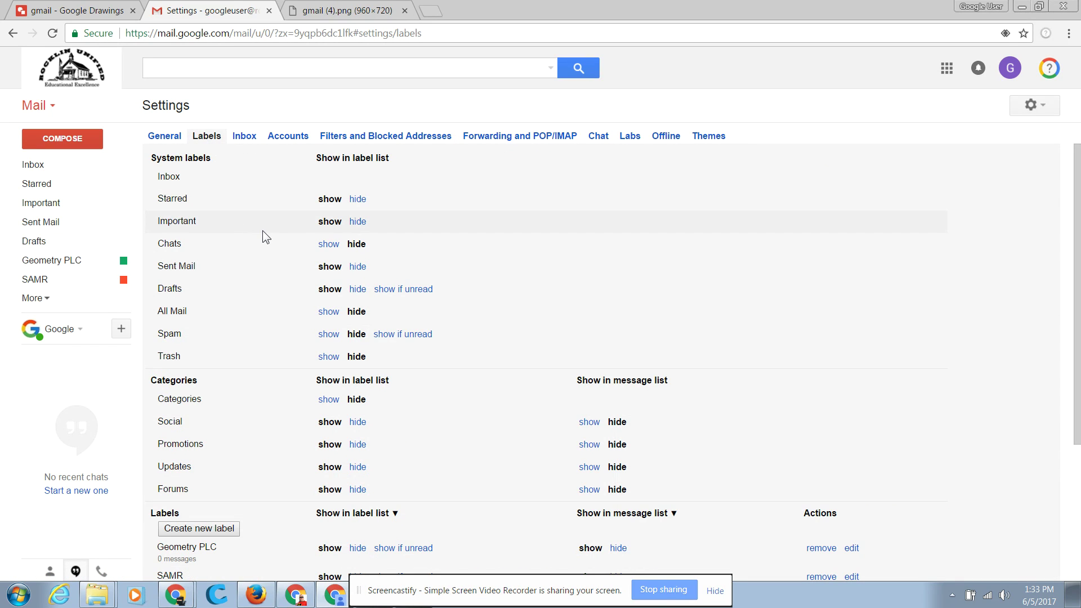
pyautogui.scroll(-3, 262, 231)
pyautogui.scroll(1, 262, 231)
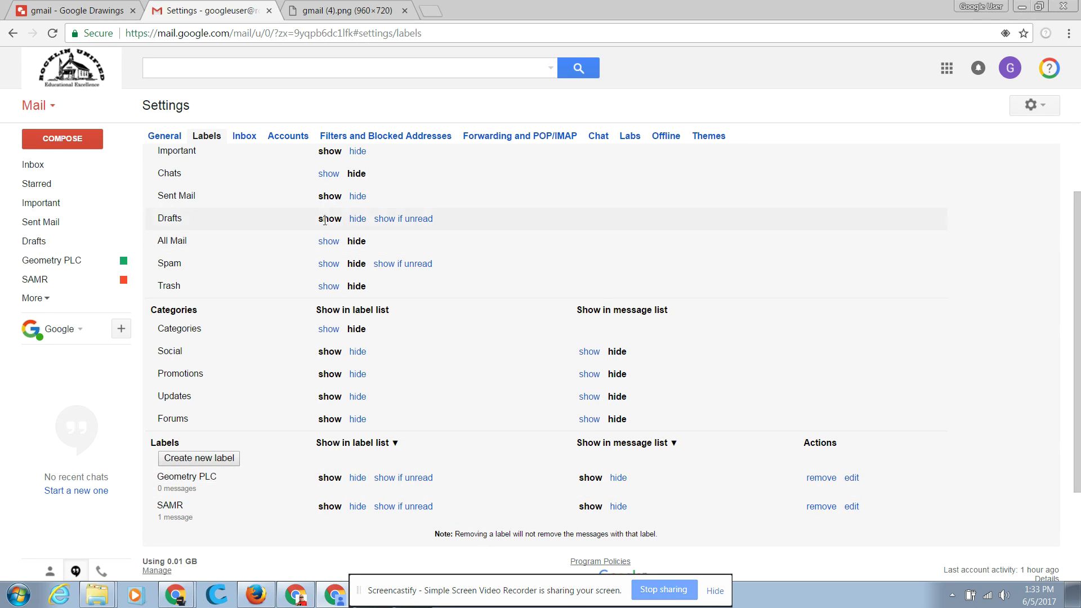
# Start a new mail filter for messages that have the word "Geometry" and continue to its actions
pyautogui.click(345, 138)
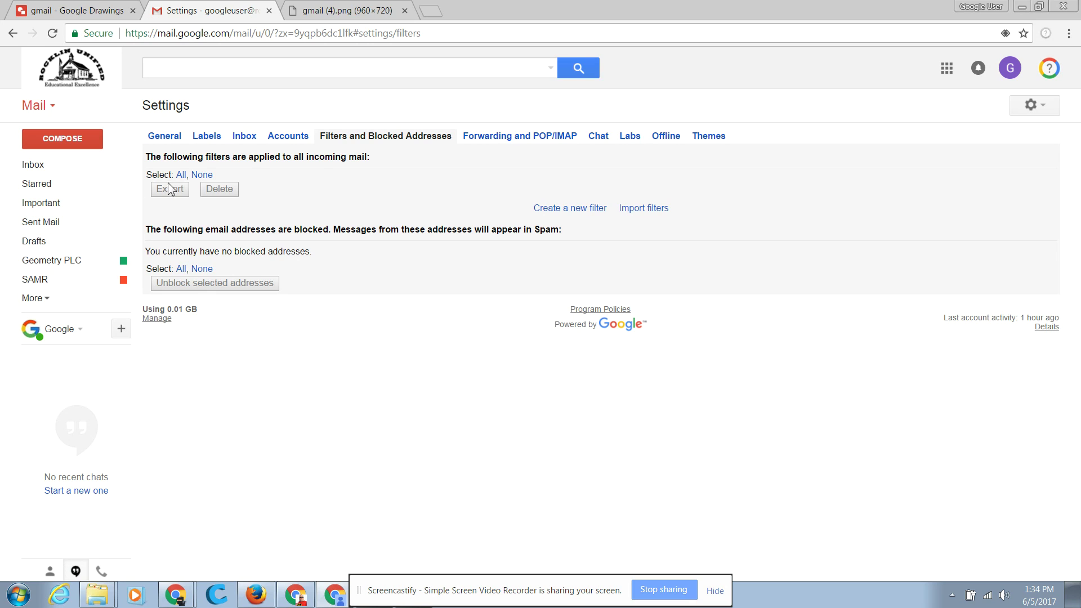
pyautogui.click(572, 210)
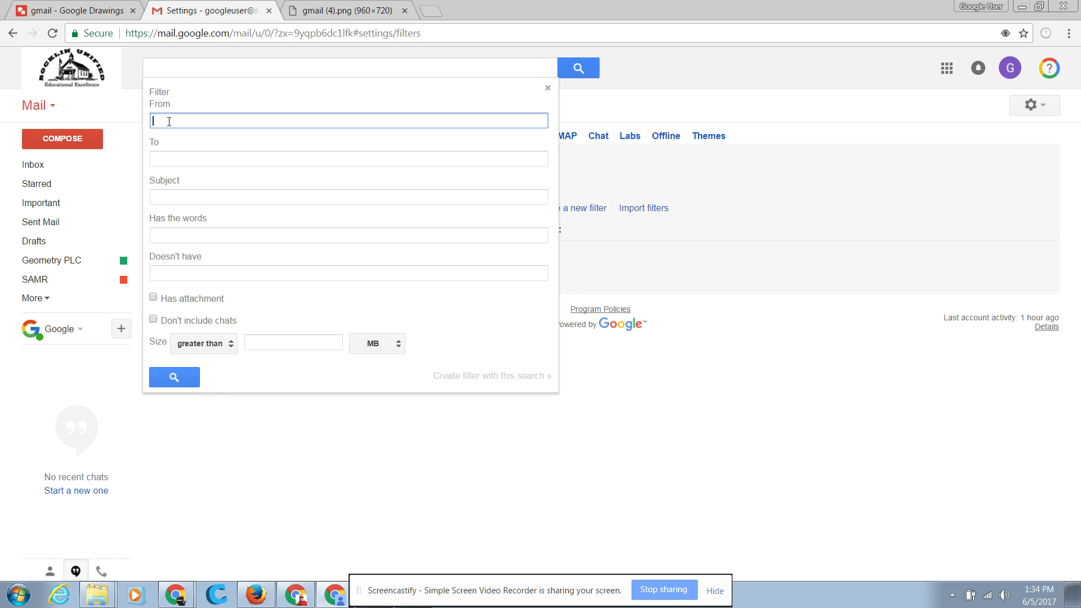
pyautogui.click(181, 196)
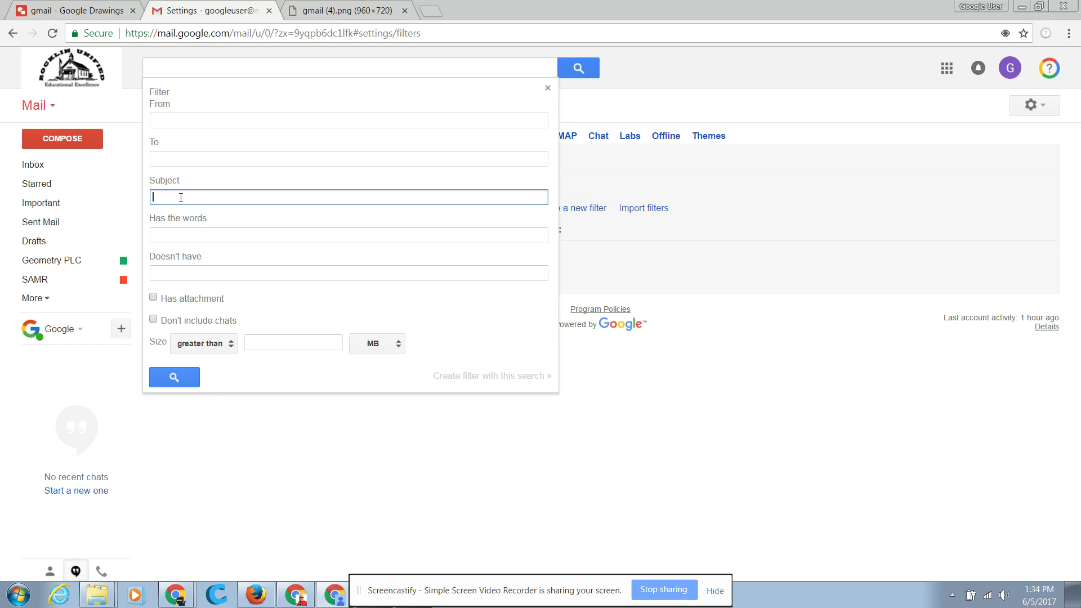
pyautogui.click(178, 236)
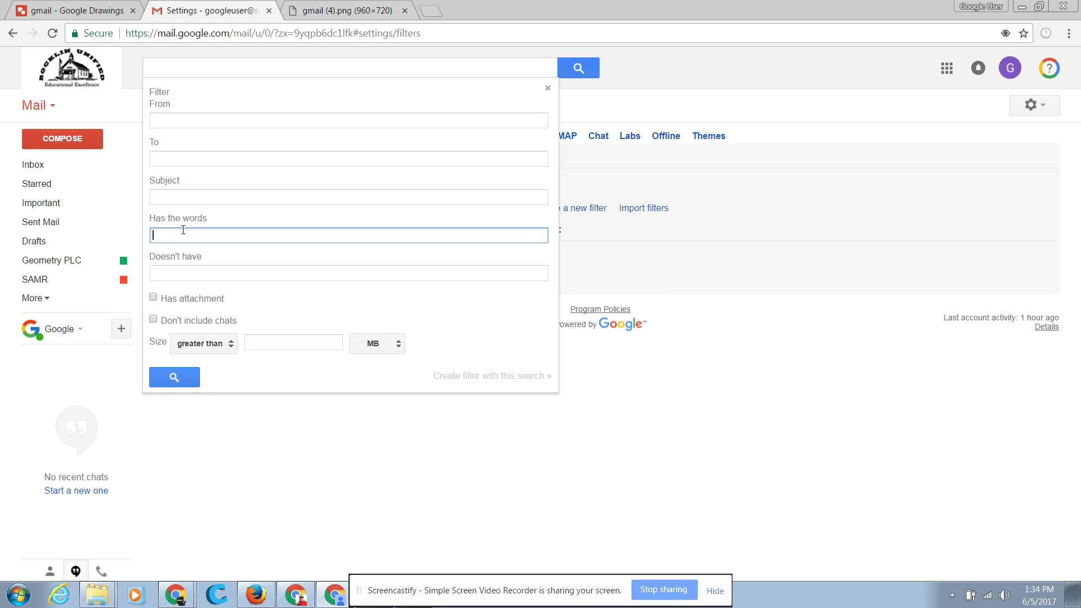
pyautogui.write('Geom')
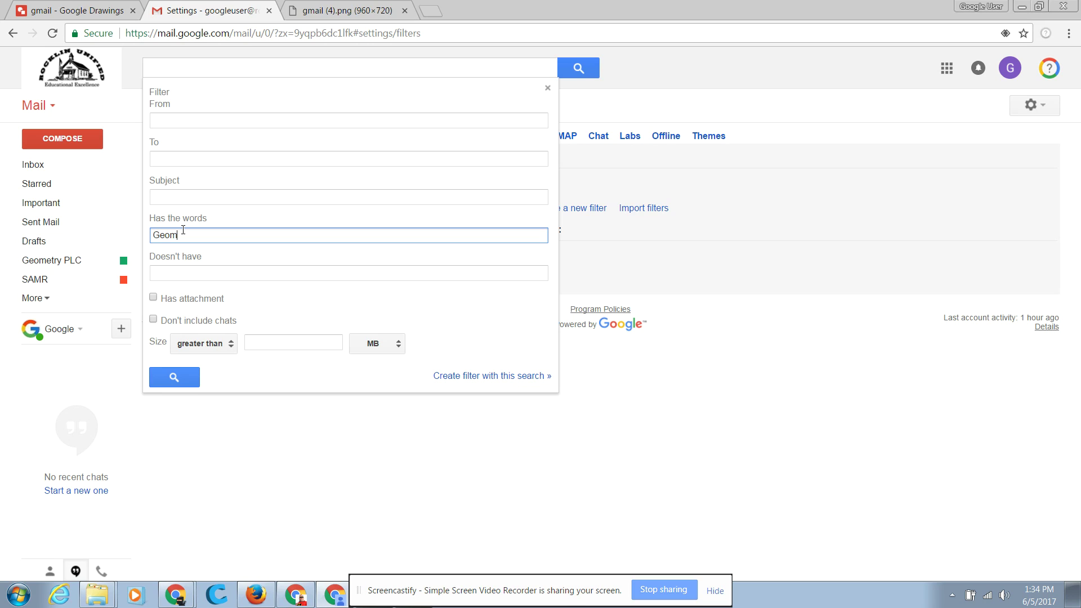
pyautogui.write('eetry')
pyautogui.click(508, 377)
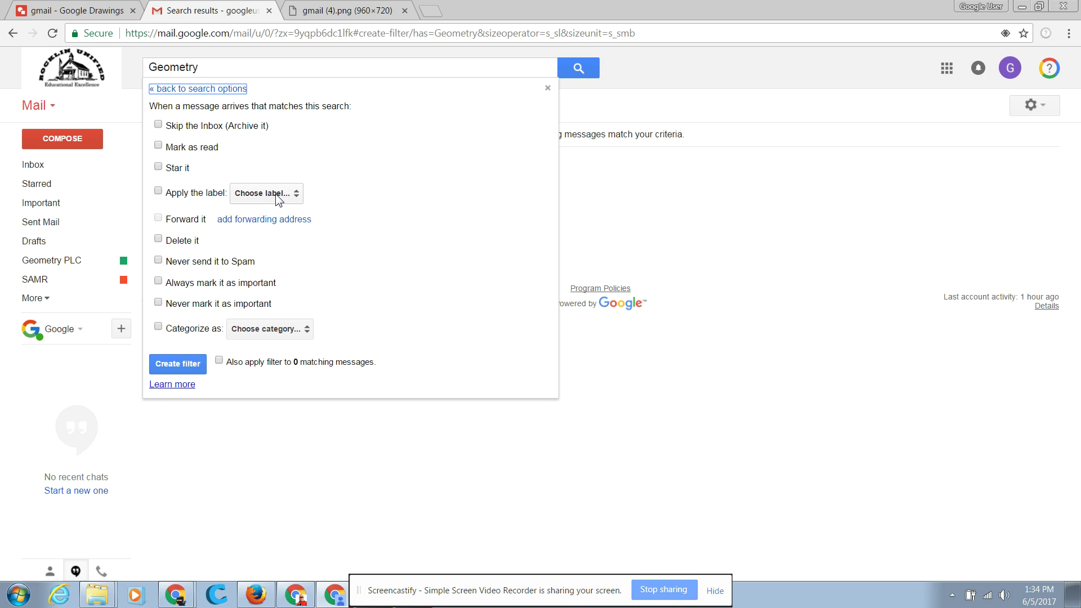
# Create the filter so that matching messages get the Geometry PLC label, and check the inbox for newly arrived mail
pyautogui.click(159, 191)
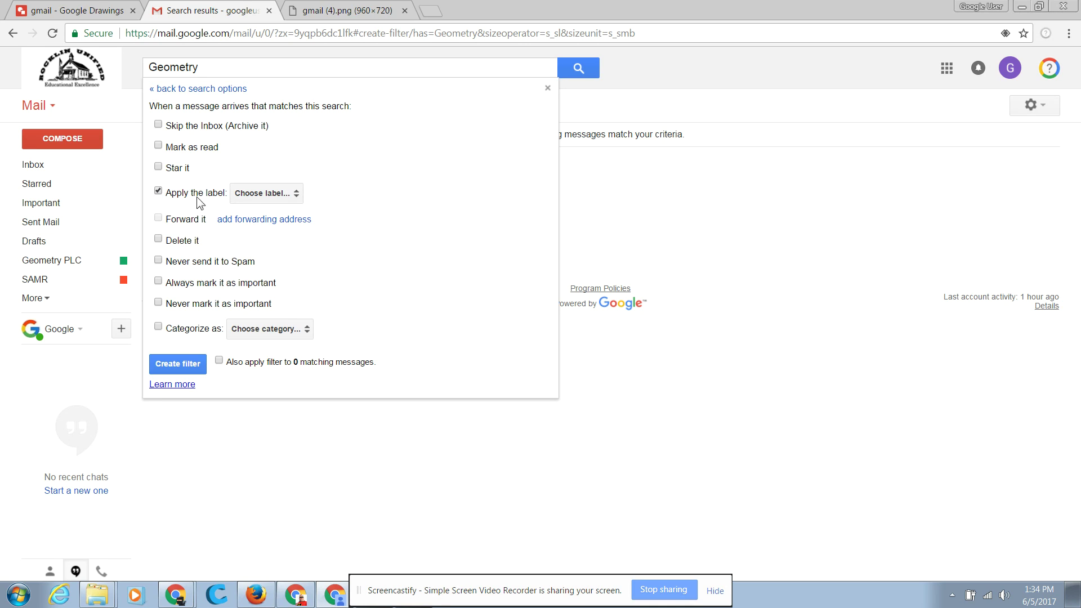
pyautogui.click(260, 195)
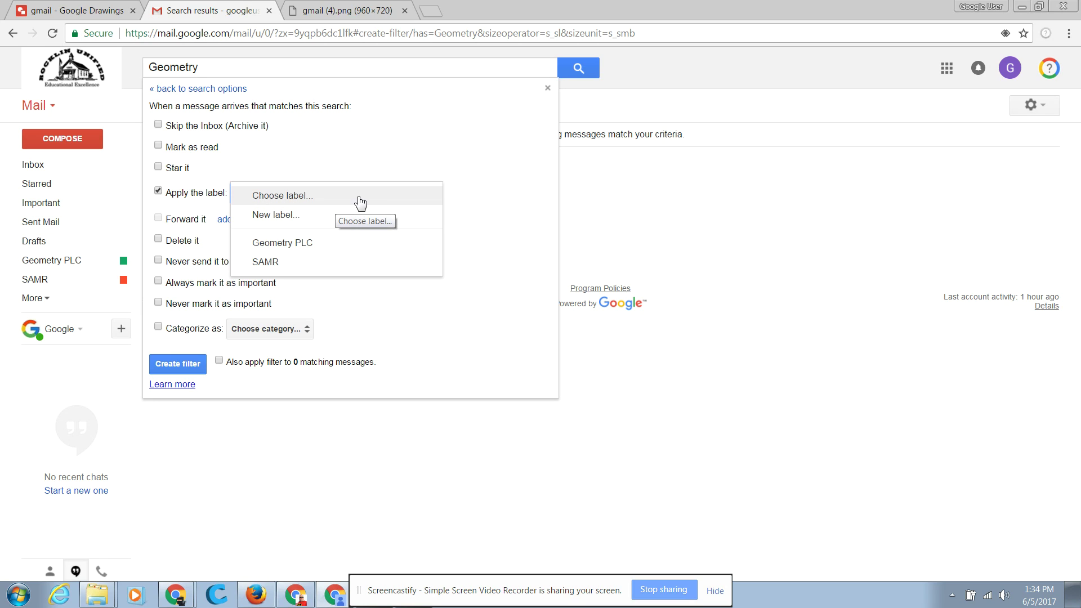
pyautogui.click(324, 247)
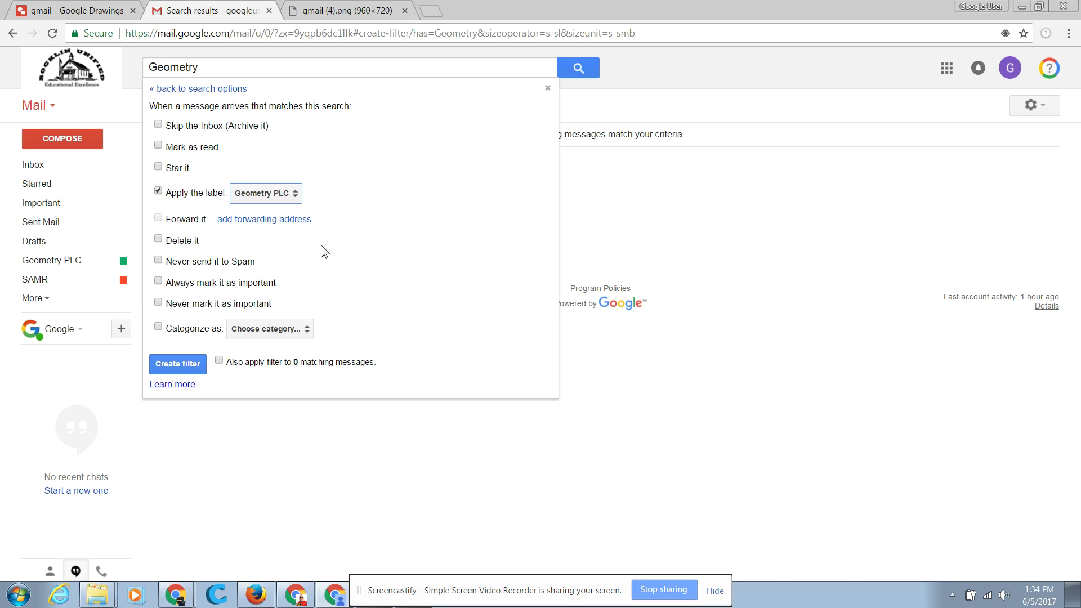
pyautogui.click(188, 365)
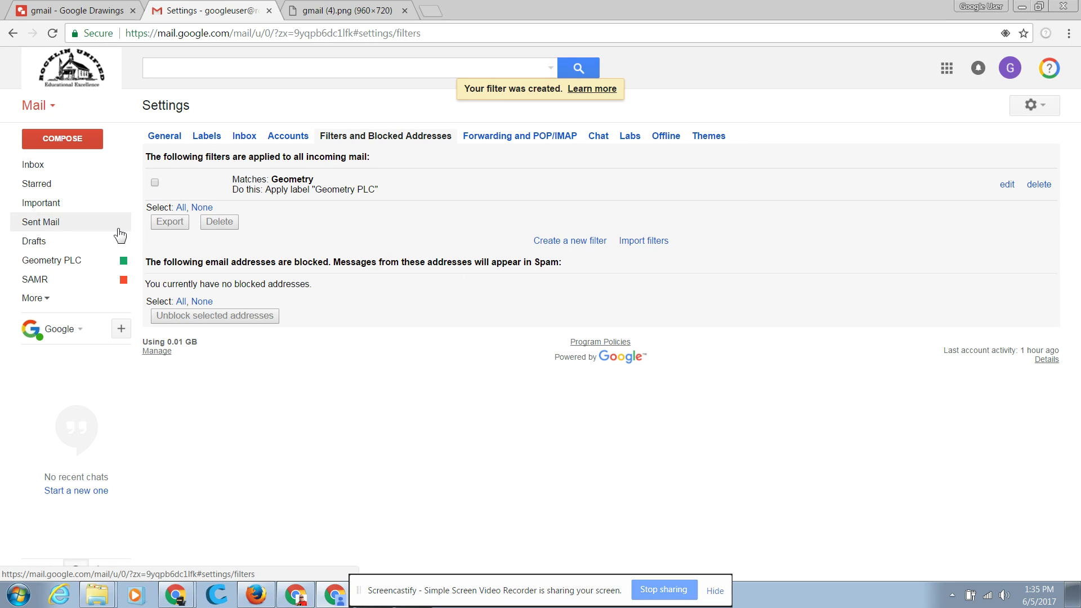
pyautogui.click(39, 166)
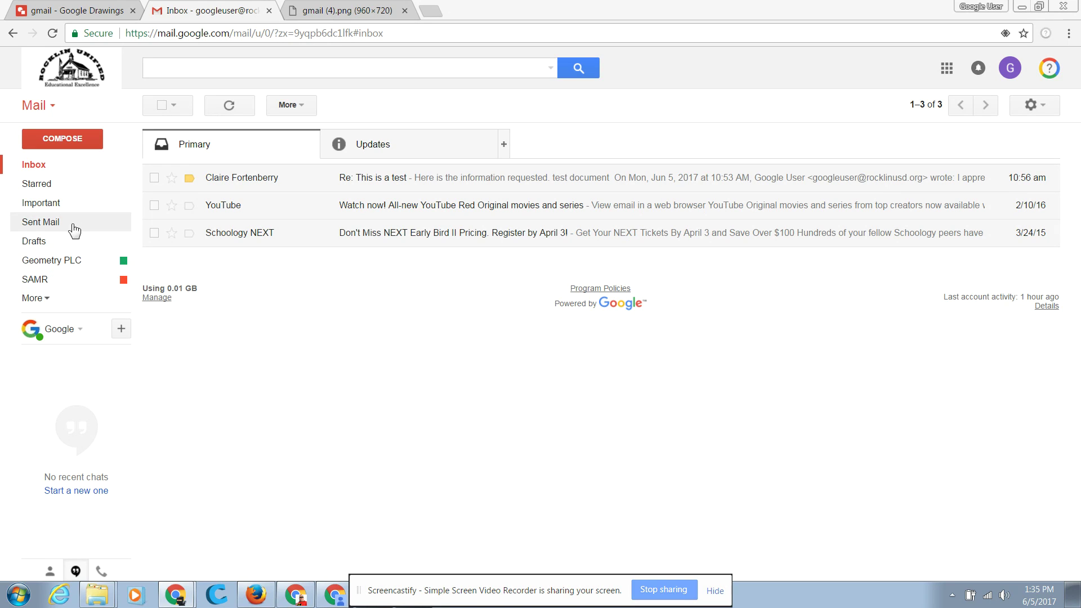
pyautogui.click(35, 166)
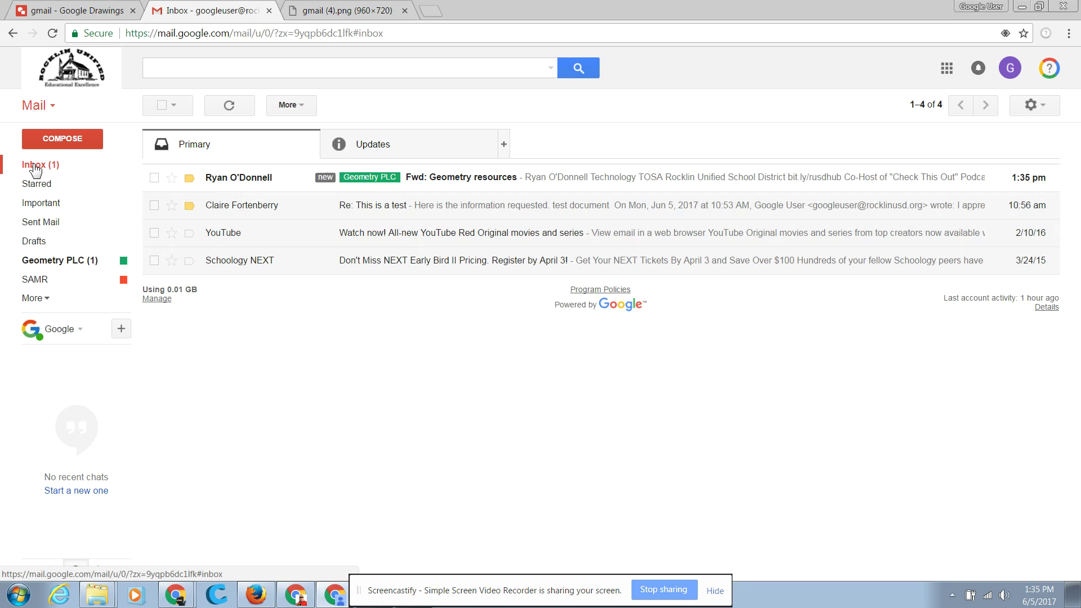